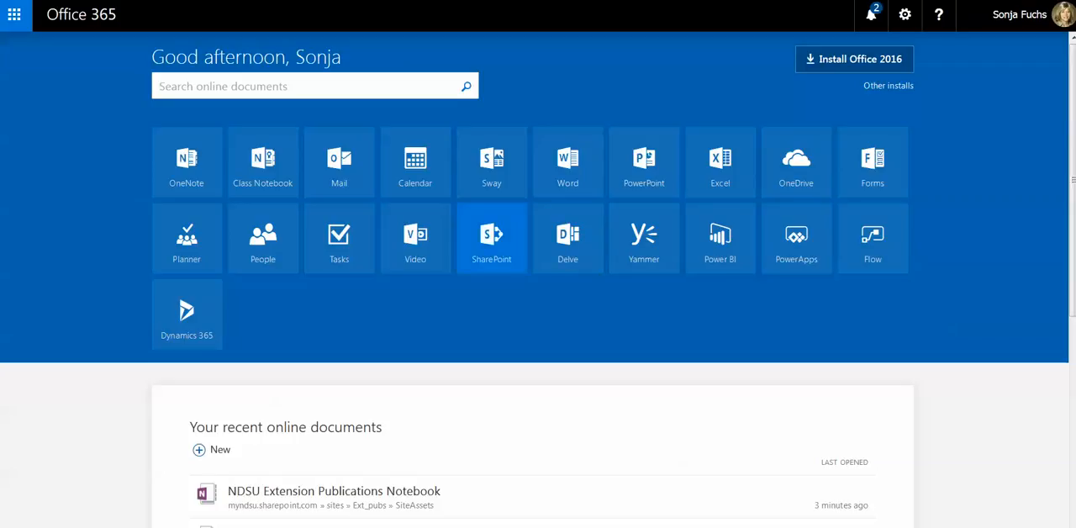
Open the NDSU Extension Publications team site from the SharePoint start page
left_click(492, 238)
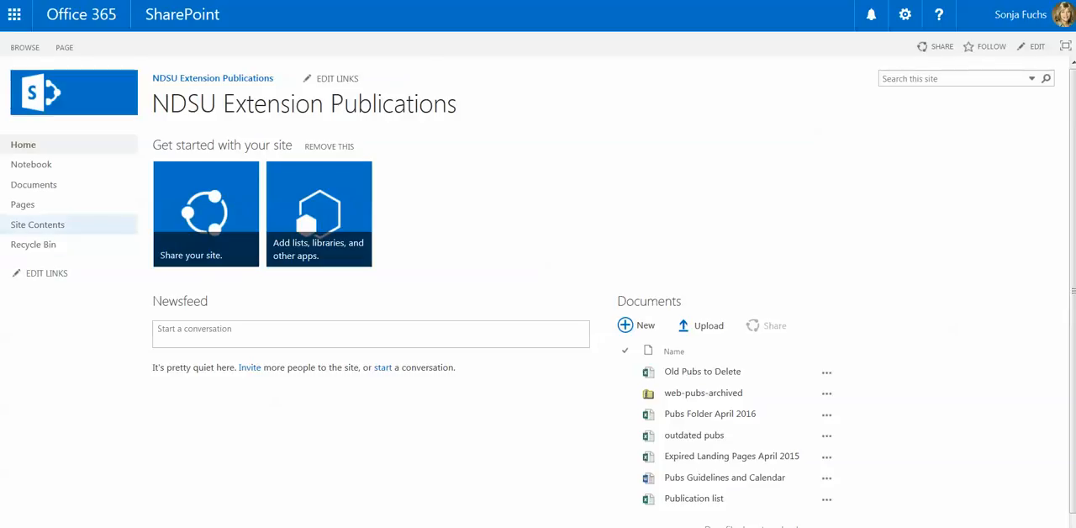
Go to Site Contents to reach the Documents library with its seven files
left_click(37, 225)
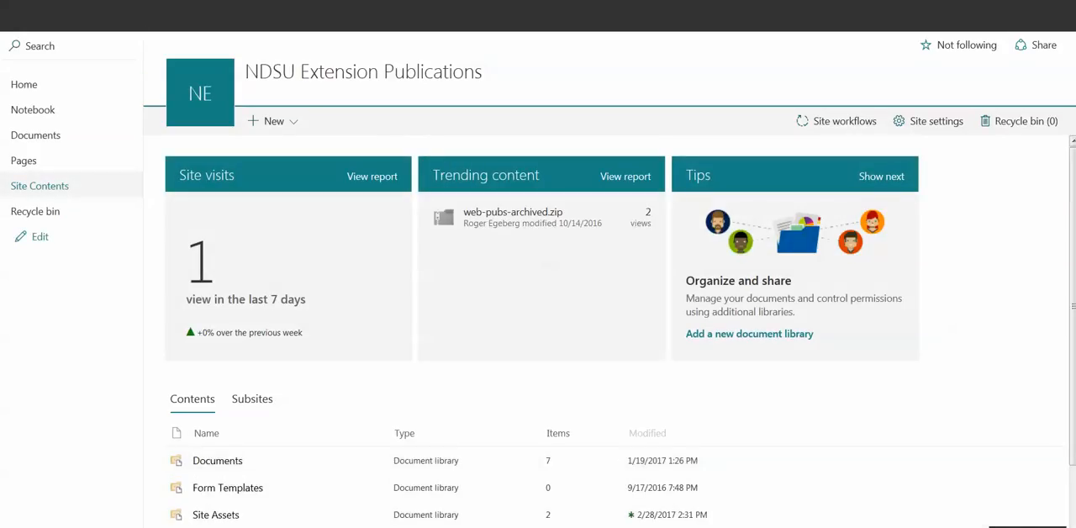
scroll(538, 337, "down", 3)
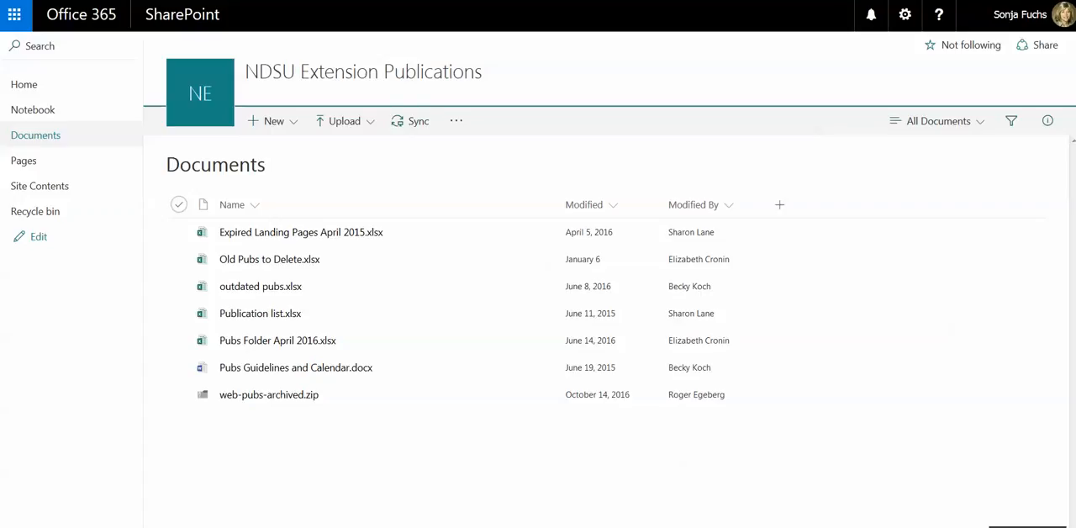
Select all seven Documents library files and save them as one zip download
left_click(178, 205)
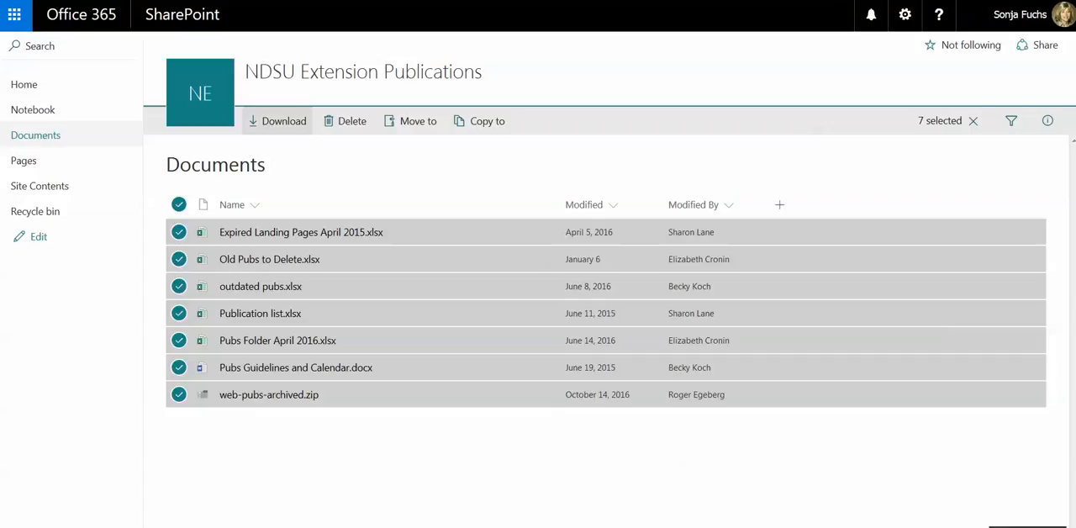
left_click(277, 121)
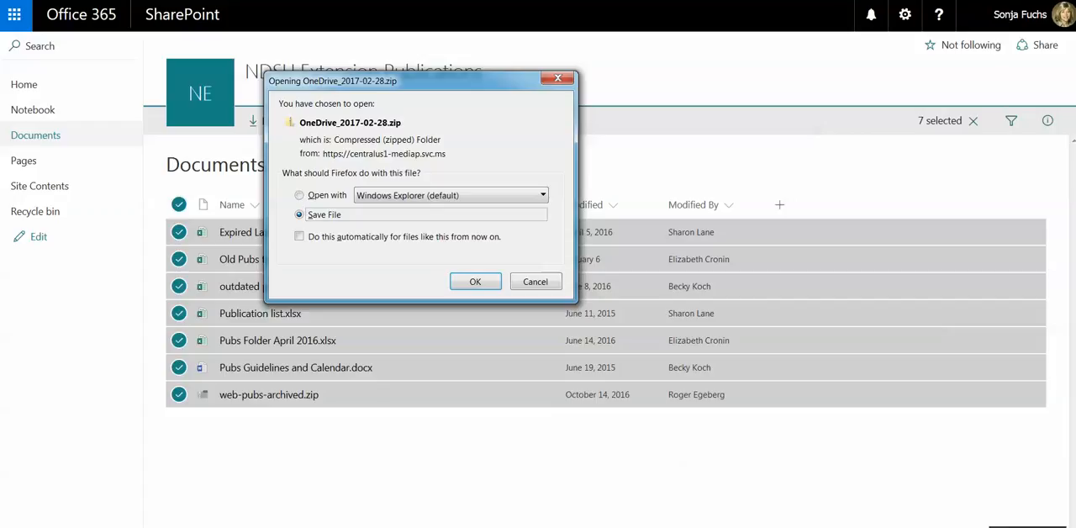
key("Return")
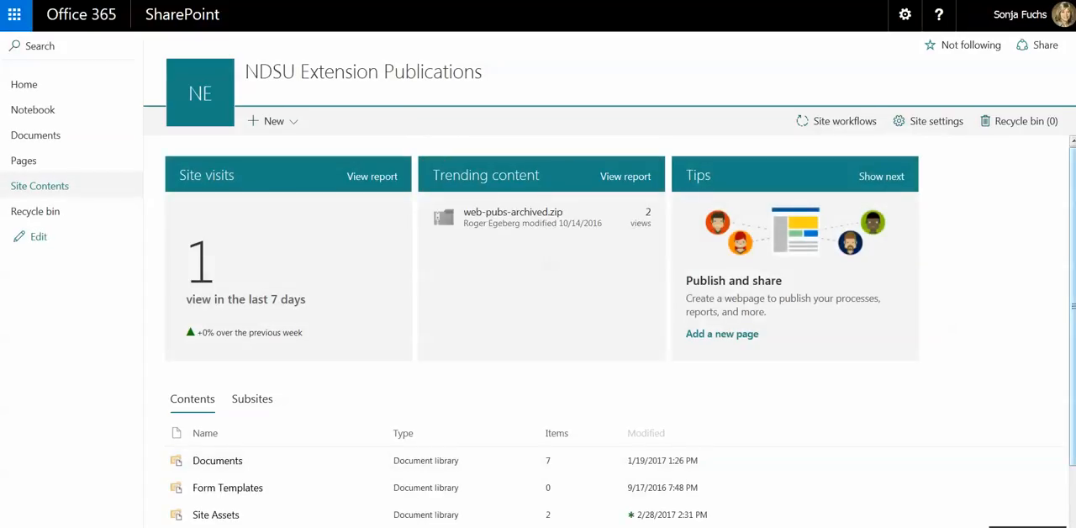
scroll(538, 336, "down", 3)
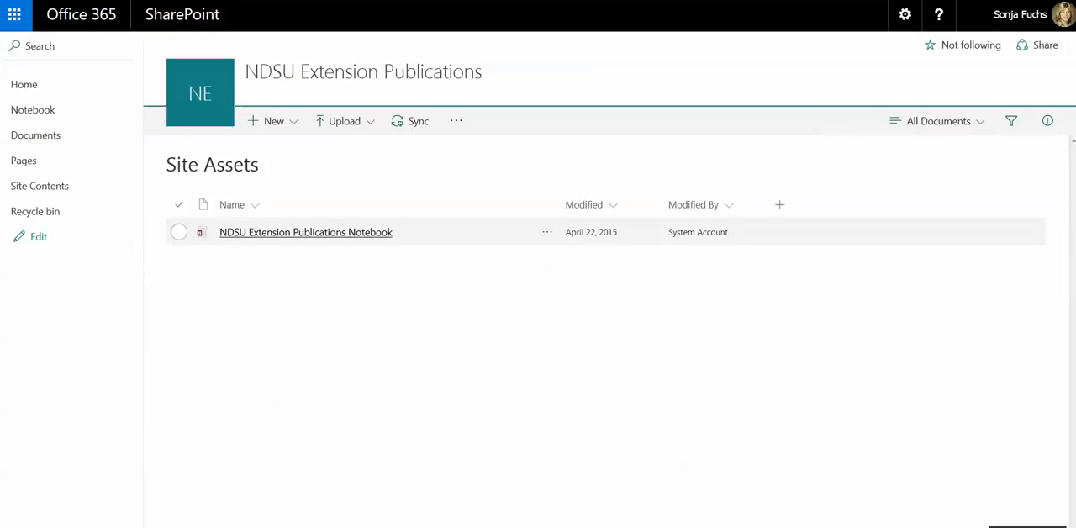
left_click(178, 232)
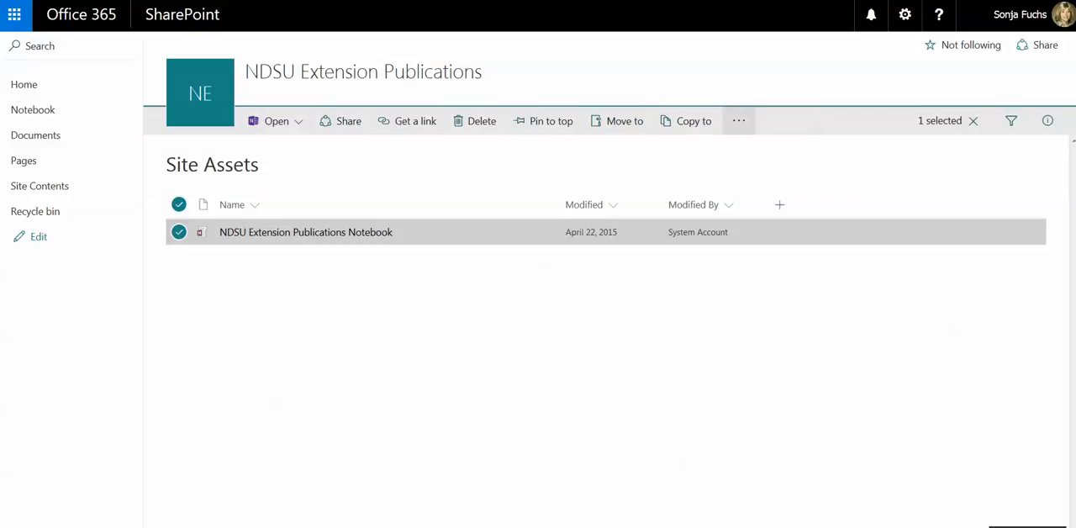
left_click(739, 120)
left_click(588, 378)
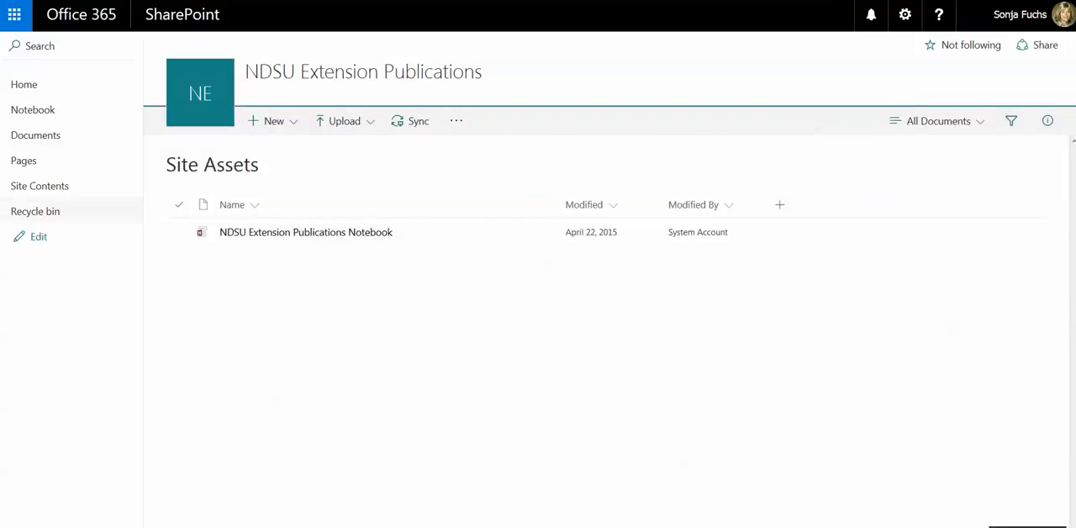